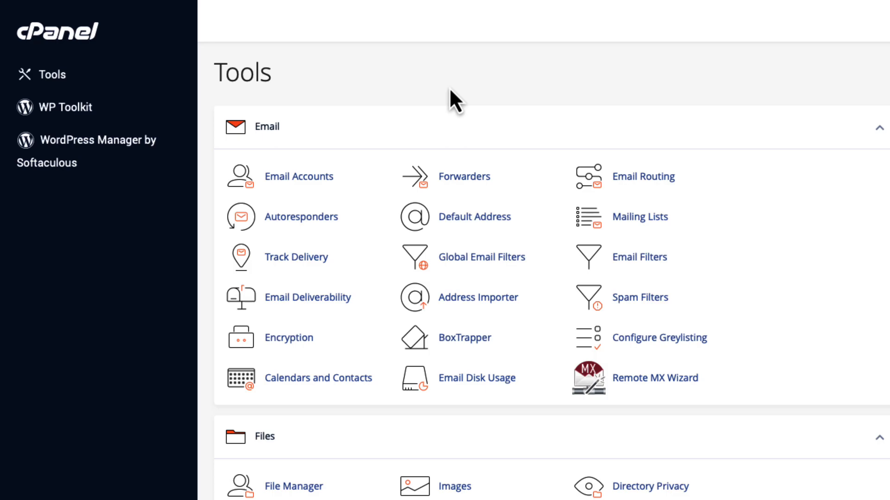
# Open MultiPHP Manager from the Software tools.
pyautogui.scroll(-8, 578, 175)
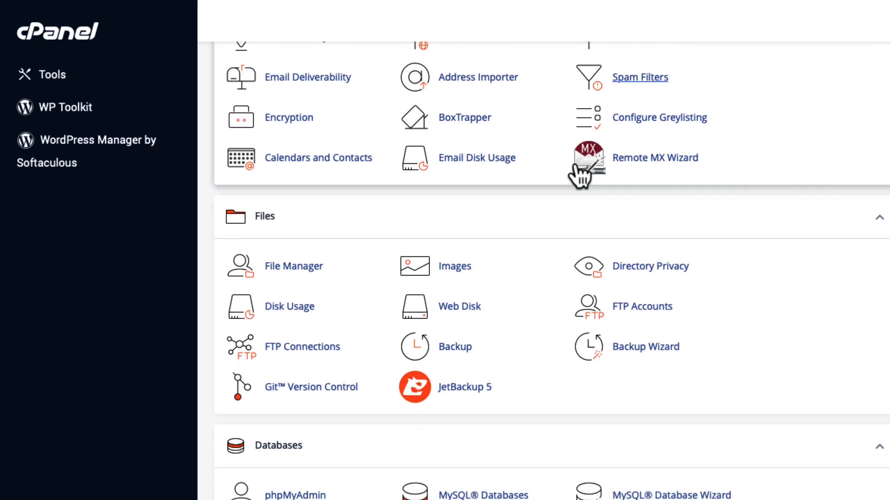
pyautogui.scroll(-9, 578, 175)
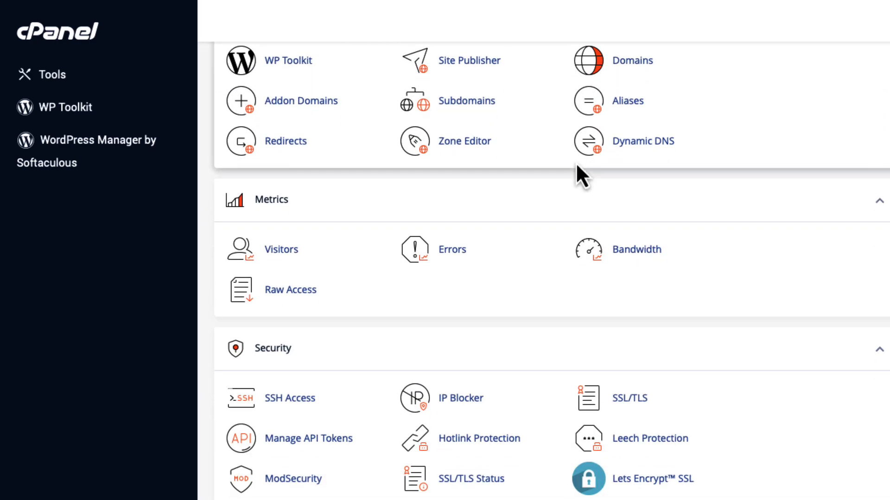
pyautogui.scroll(-3, 577, 167)
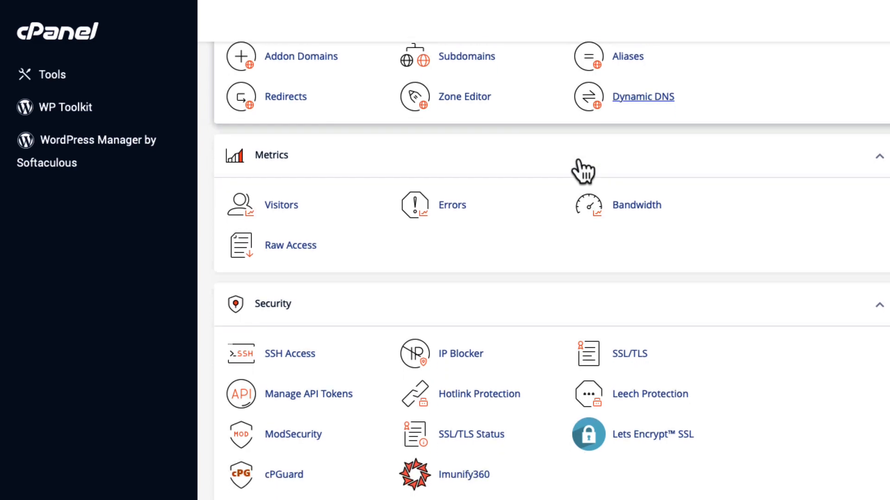
pyautogui.scroll(-4, 582, 172)
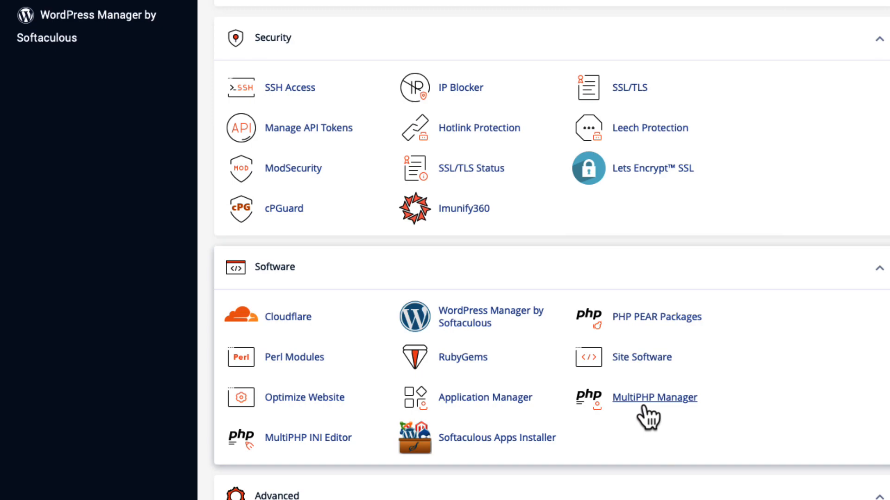
pyautogui.click(642, 403)
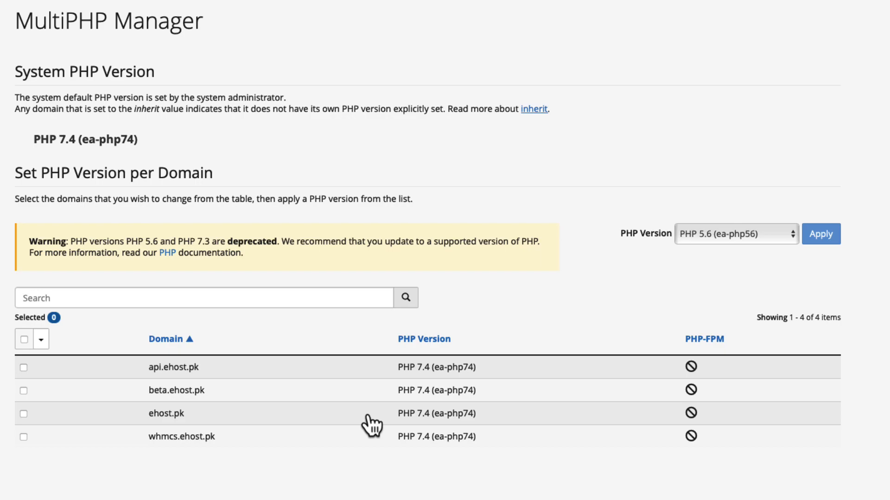
# Set the PHP version of the ehost.pk domain to inherit and apply it.
pyautogui.click(26, 416)
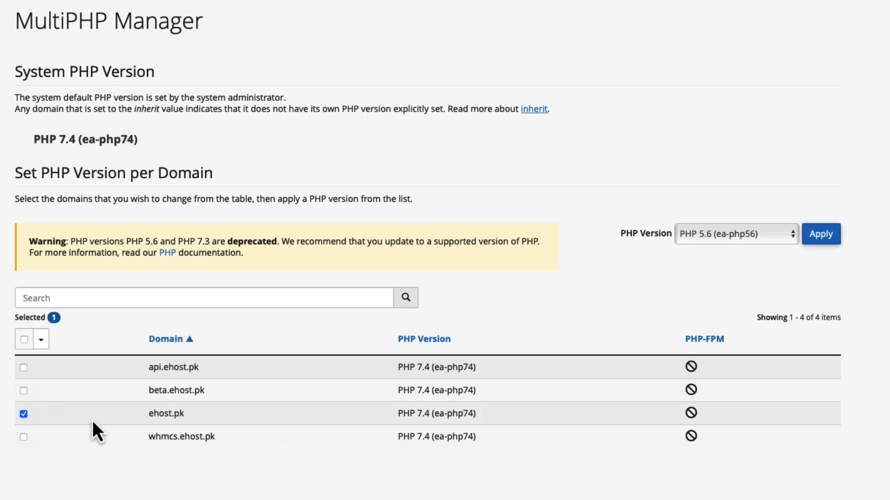
pyautogui.click(717, 239)
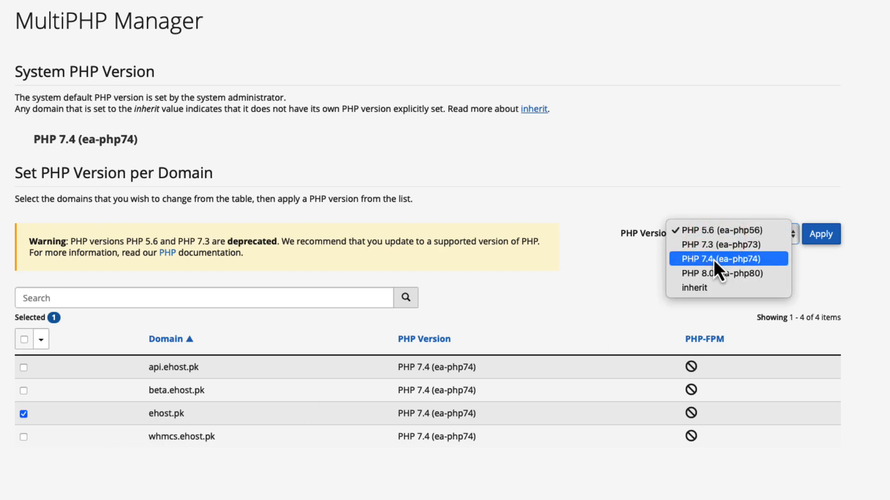
pyautogui.click(640, 265)
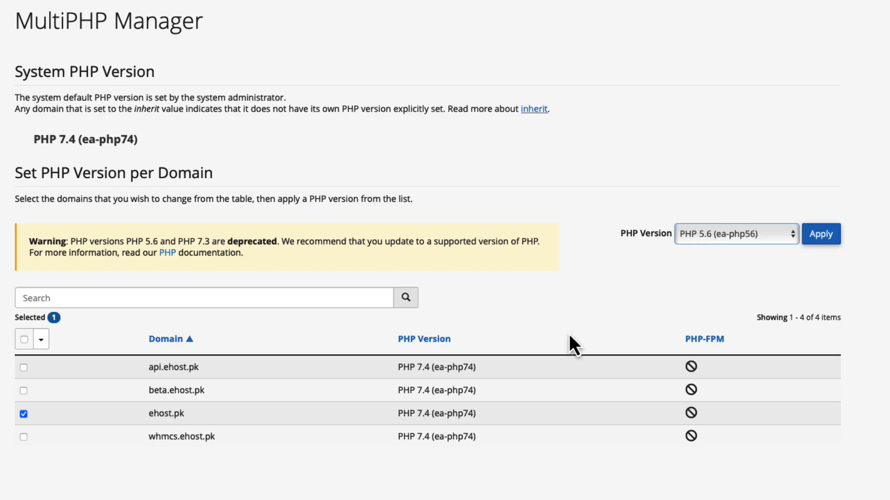
pyautogui.click(714, 237)
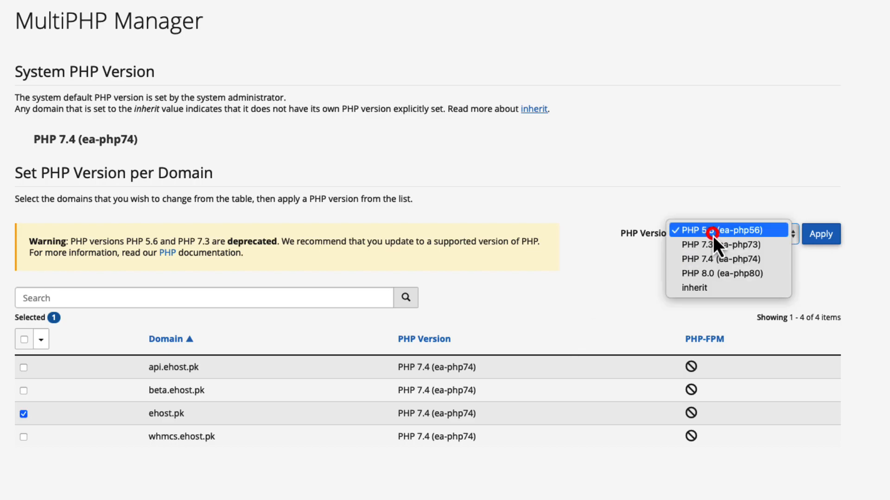
pyautogui.click(693, 290)
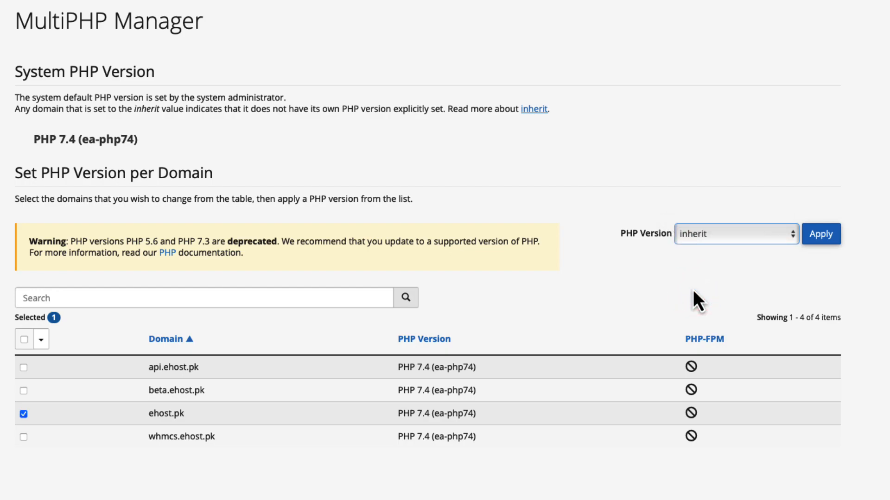
pyautogui.click(820, 235)
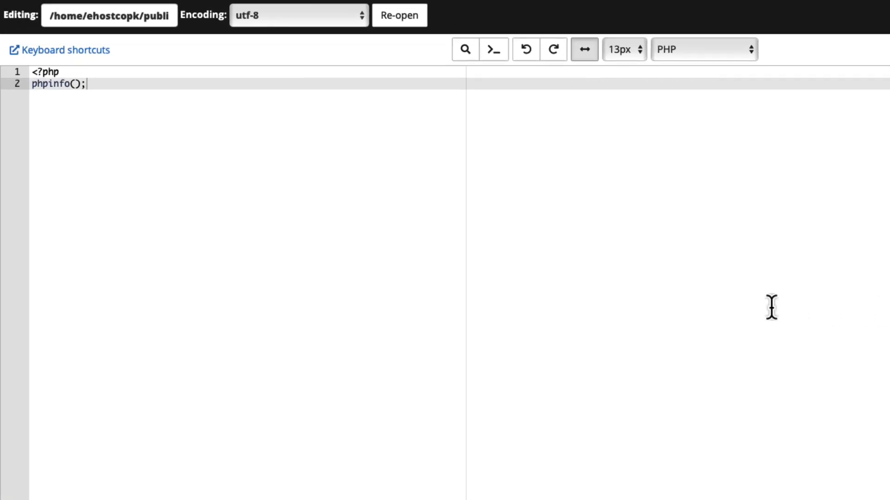
# Review the phpinfo() test script, reload its output page and check the PHP version and configuration details.
pyautogui.click(65, 73)
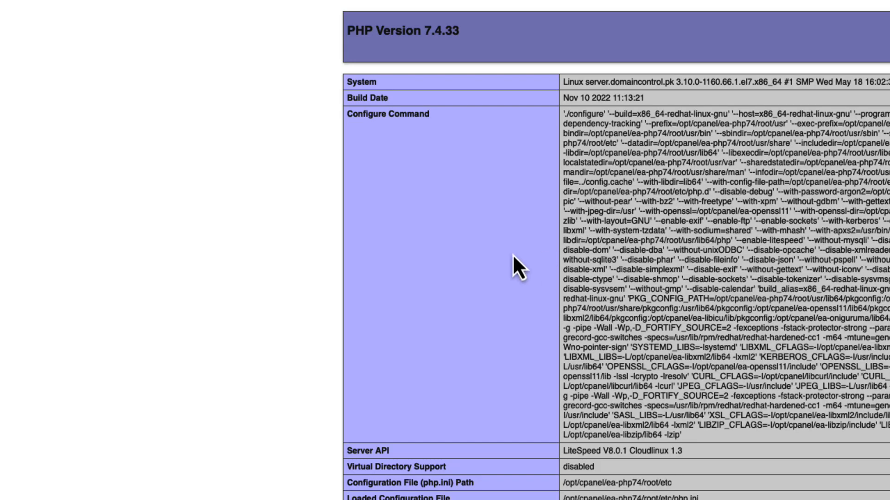
pyautogui.rightClick(359, 256)
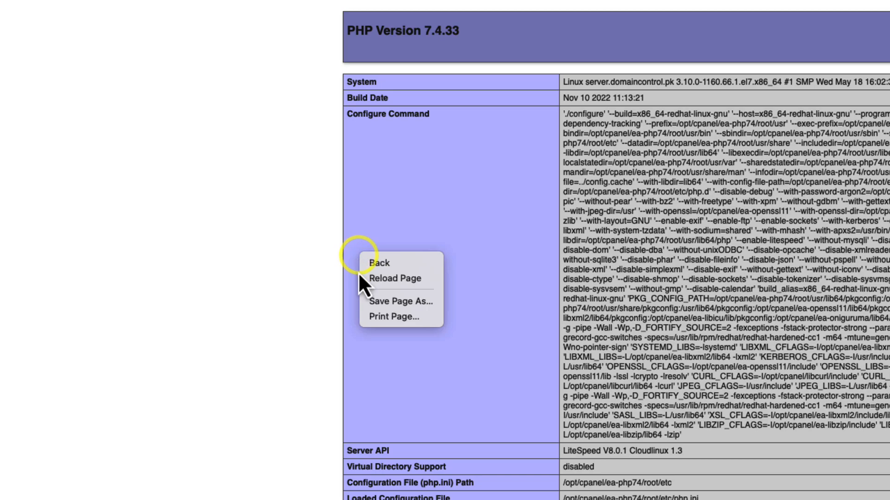
pyautogui.click(379, 279)
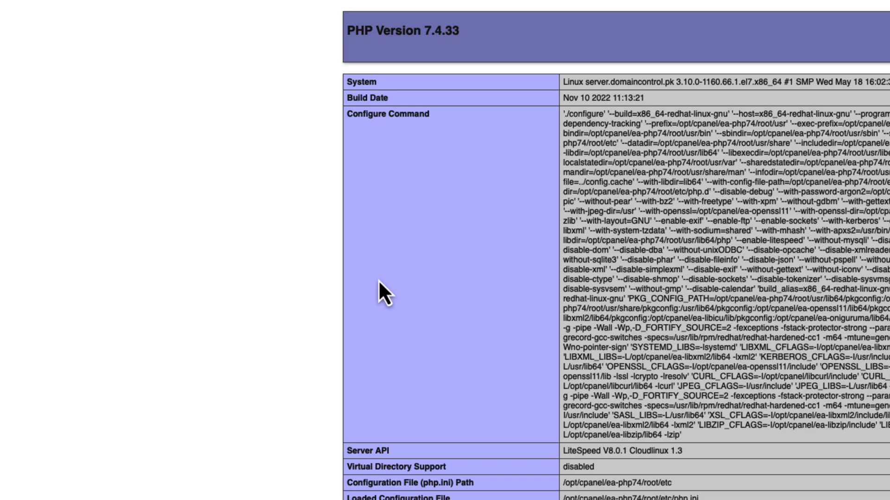
pyautogui.scroll(-1, 379, 287)
pyautogui.scroll(1, 454, 454)
pyautogui.moveTo(630, 451); pyautogui.dragTo(682, 451)
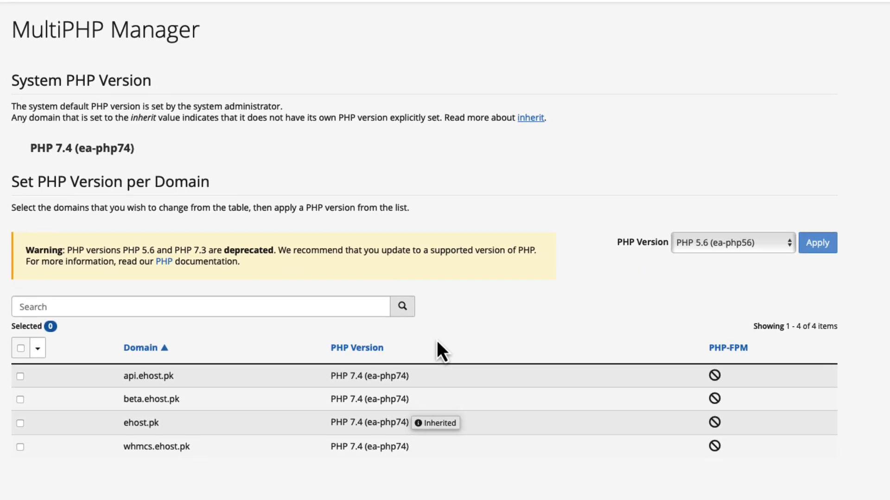
# Apply PHP 5.6 (ea-php56) to the ehost.pk domain in MultiPHP Manager.
pyautogui.click(20, 423)
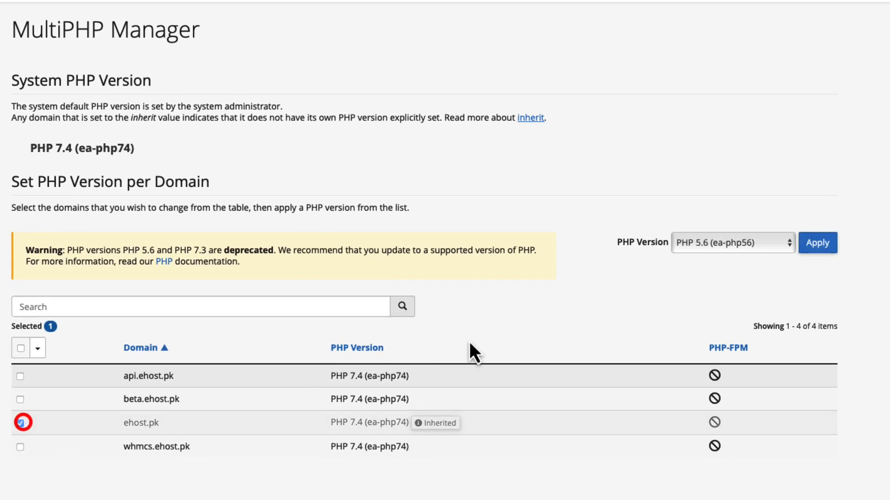
pyautogui.click(722, 246)
pyautogui.click(771, 236)
pyautogui.click(803, 247)
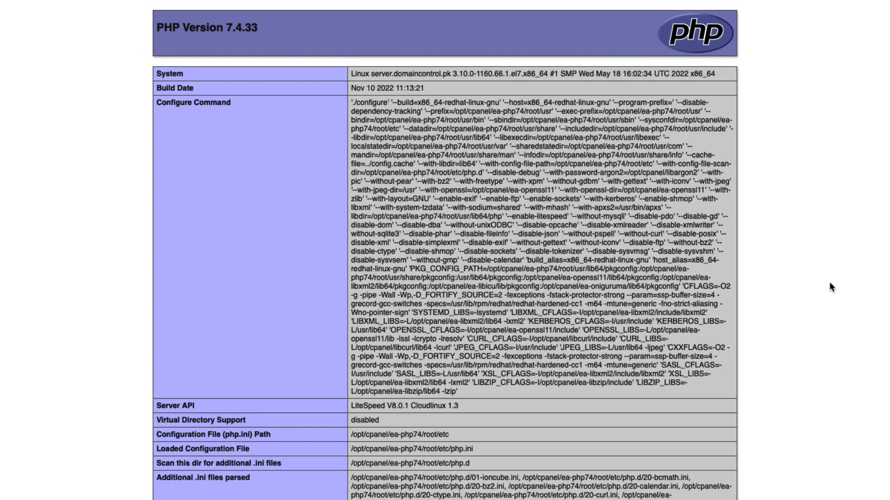
# Reload the phpinfo page to check the PHP version of ehost.pk, and close the page.
pyautogui.rightClick(103, 231)
pyautogui.click(121, 249)
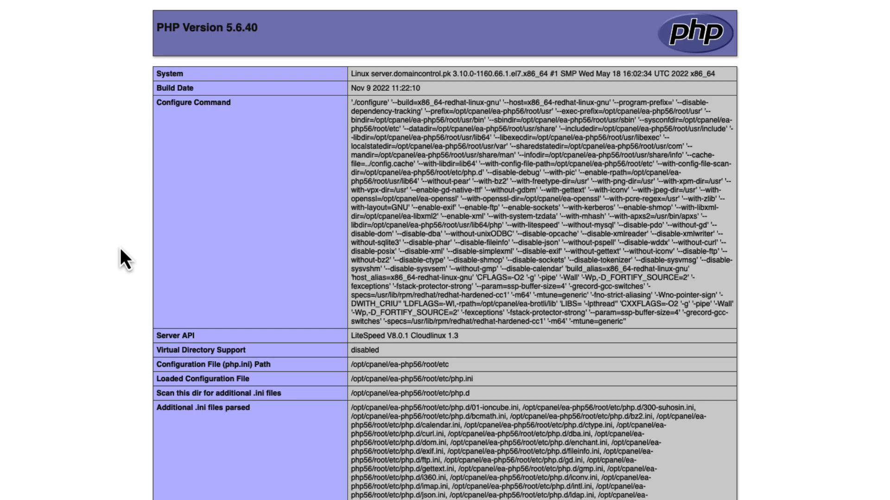
pyautogui.hotkey('ctrl', 'w')
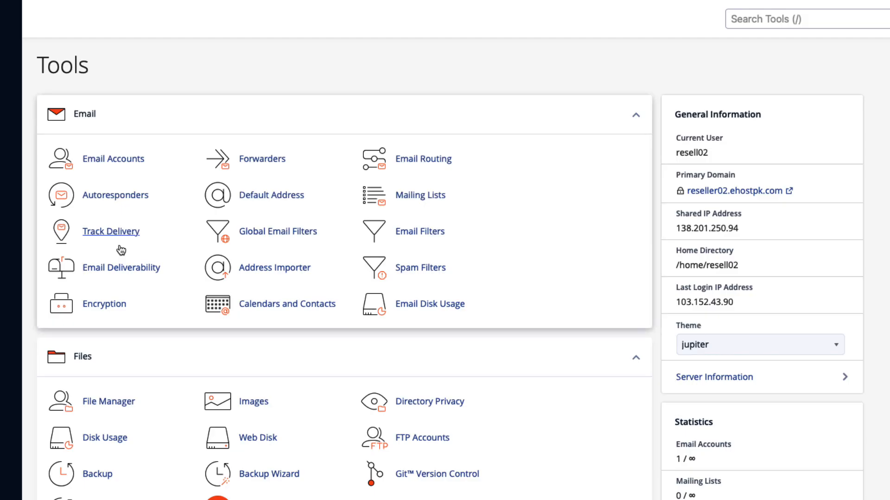
# Open Select PHP Version on the other hosting account and set PHP 8.1 as its current version.
pyautogui.scroll(-20, 234, 328)
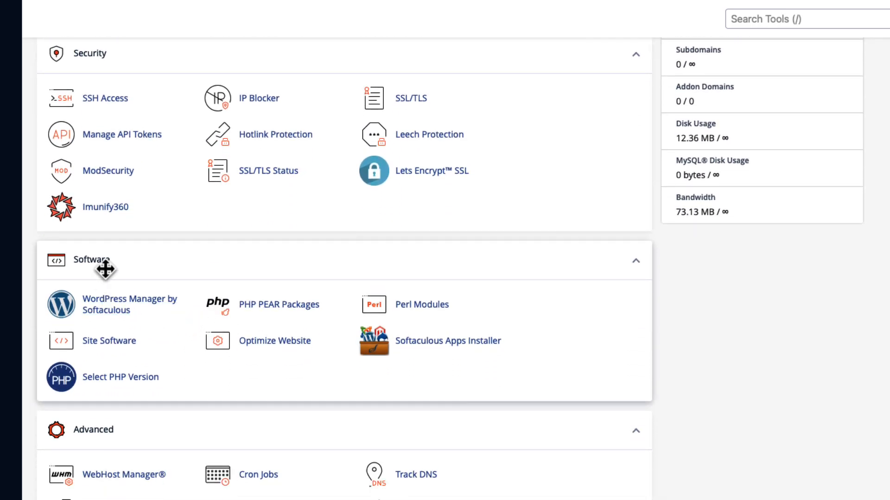
pyautogui.click(140, 383)
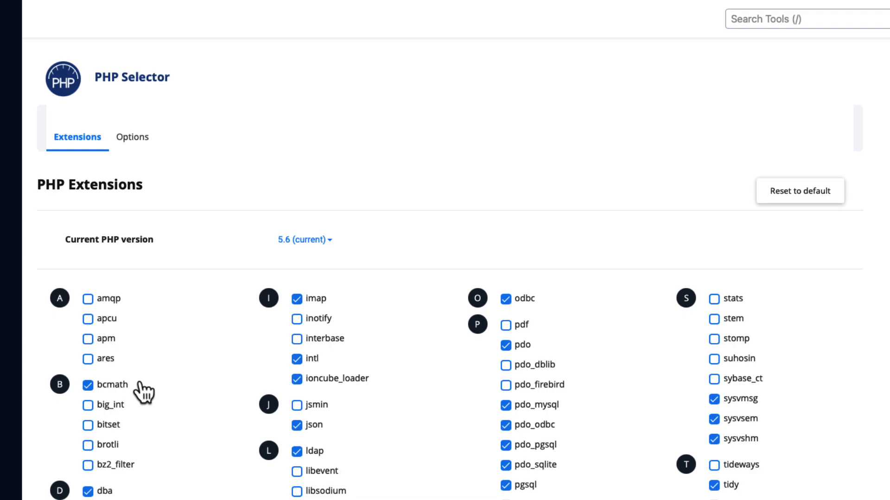
pyautogui.click(301, 240)
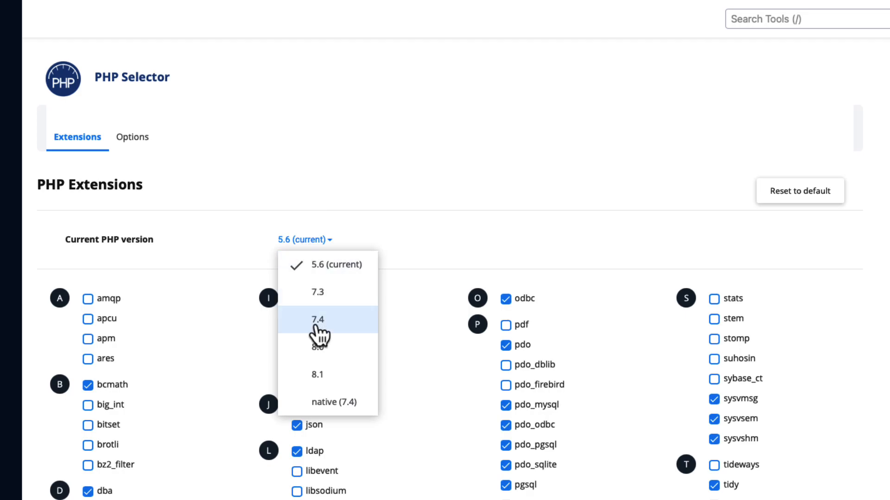
pyautogui.click(324, 370)
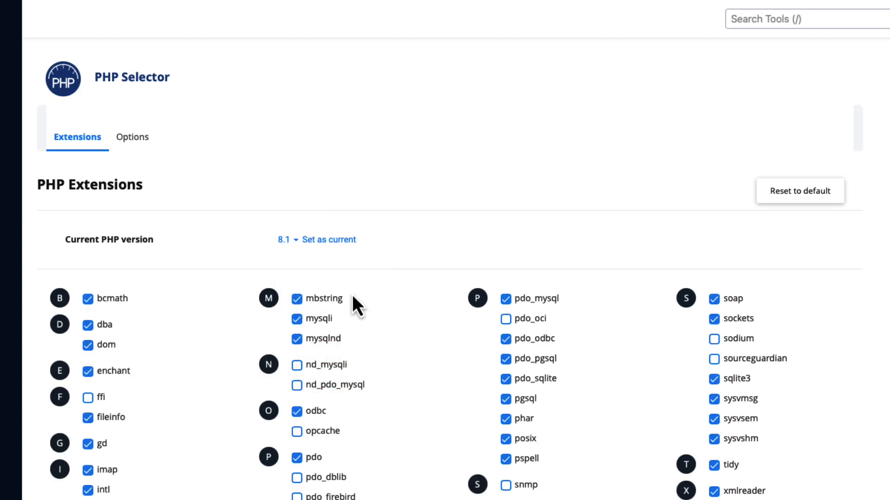
pyautogui.click(347, 240)
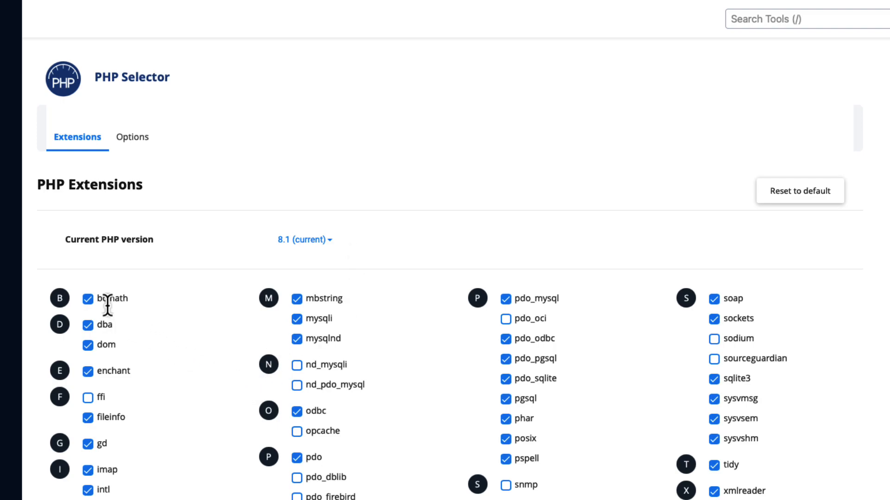
# Disable and re-enable the bcmath extension for PHP 8.1, and reset the PHP extensions to default.
pyautogui.click(89, 299)
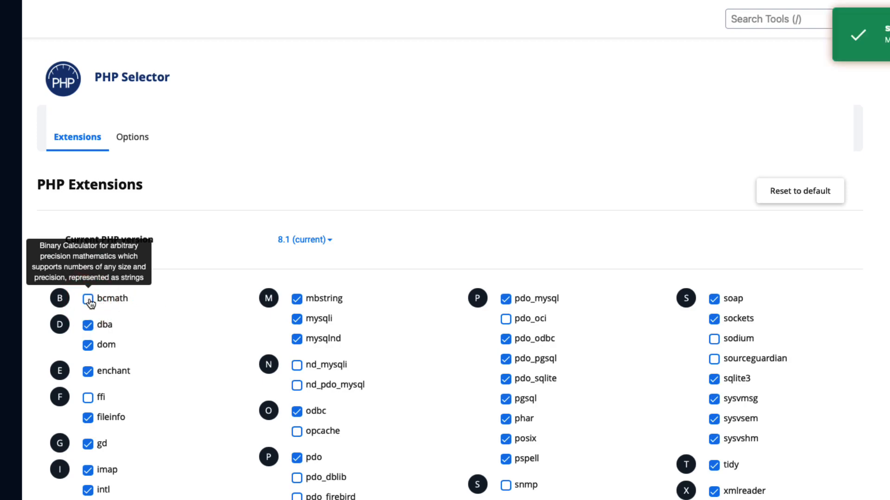
pyautogui.click(89, 300)
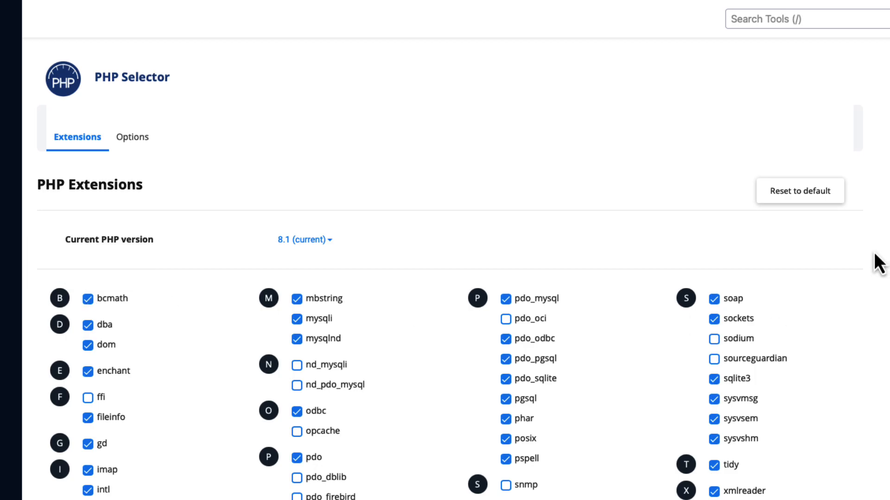
pyautogui.click(787, 198)
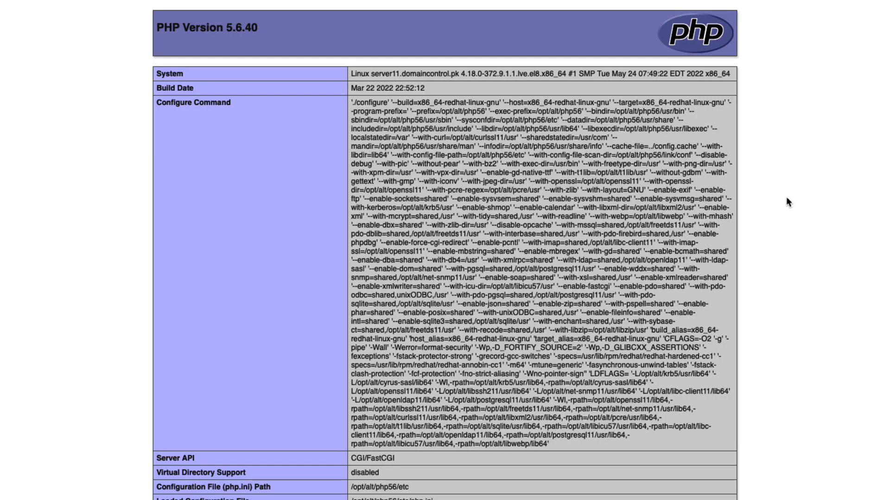
# Reload the second account's phpinfo page to check its active PHP version.
pyautogui.rightClick(118, 152)
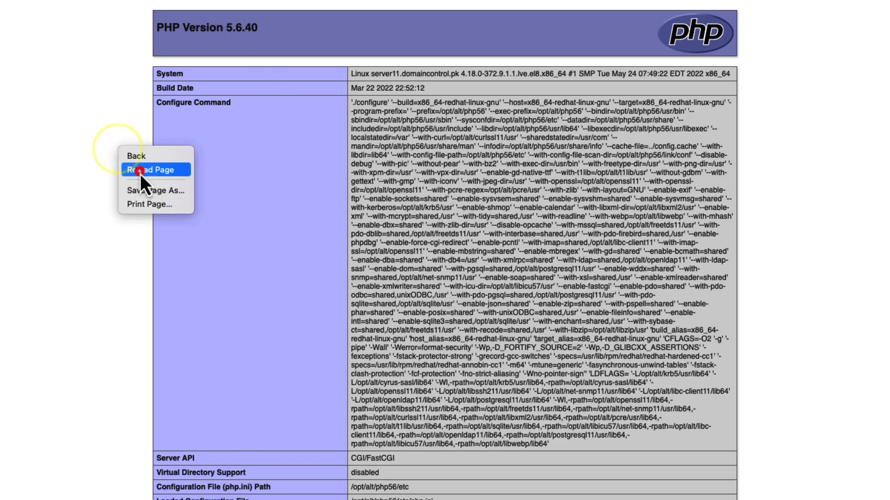
pyautogui.click(140, 174)
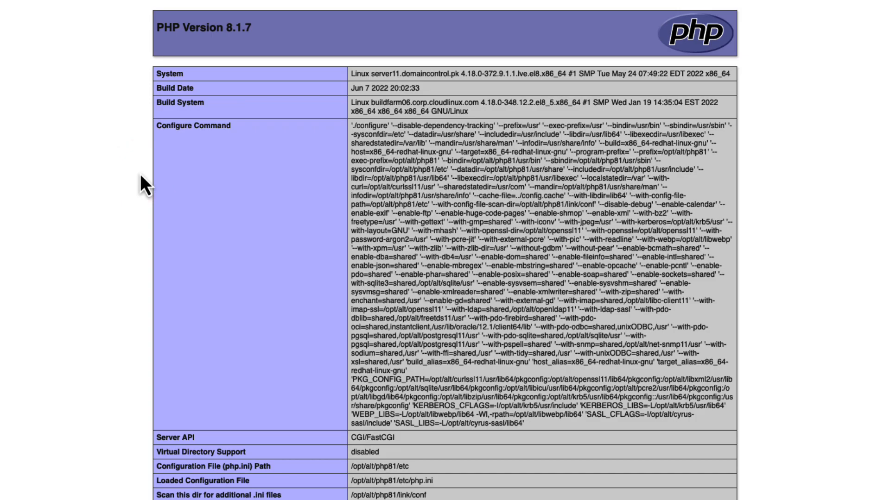